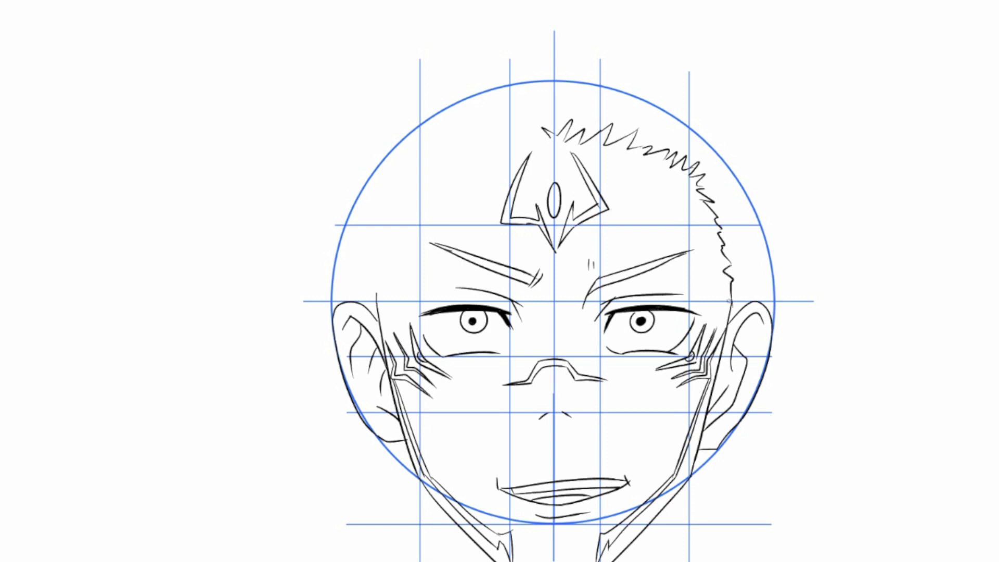
# Draw the jagged hairline along the left half of the forehead down to the ear.
pyautogui.moveTo(538, 135)
pyautogui.mouseDown()
pyautogui.moveTo(514, 127)
pyautogui.moveTo(515, 139)
pyautogui.moveTo(456, 153)
pyautogui.mouseUp()
pyautogui.moveTo(420, 180)
pyautogui.mouseDown()
pyautogui.moveTo(394, 213)
pyautogui.moveTo(373, 281)
pyautogui.mouseUp()
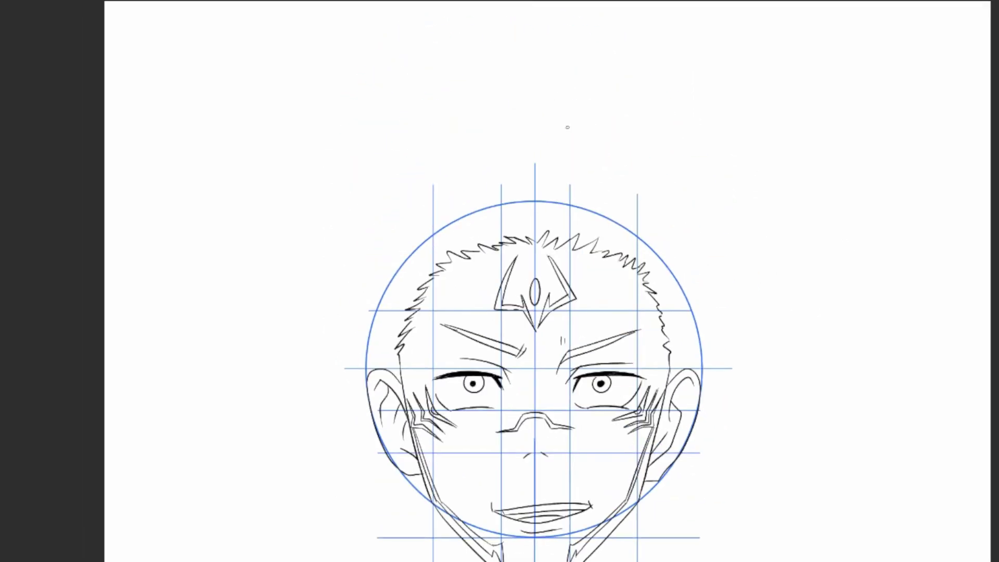
pyautogui.moveTo(554, 85); pyautogui.dragTo(520, 88)
pyautogui.hotkey('ctrl', 'z')
pyautogui.moveTo(550, 121)
pyautogui.mouseDown()
pyautogui.moveTo(557, 69)
pyautogui.moveTo(517, 46)
pyautogui.moveTo(506, 96)
pyautogui.moveTo(504, 59)
pyautogui.mouseUp()
pyautogui.hotkey('ctrl', 'z')
pyautogui.hotkey('ctrl', 'z')
pyautogui.hotkey('ctrl', 'z')
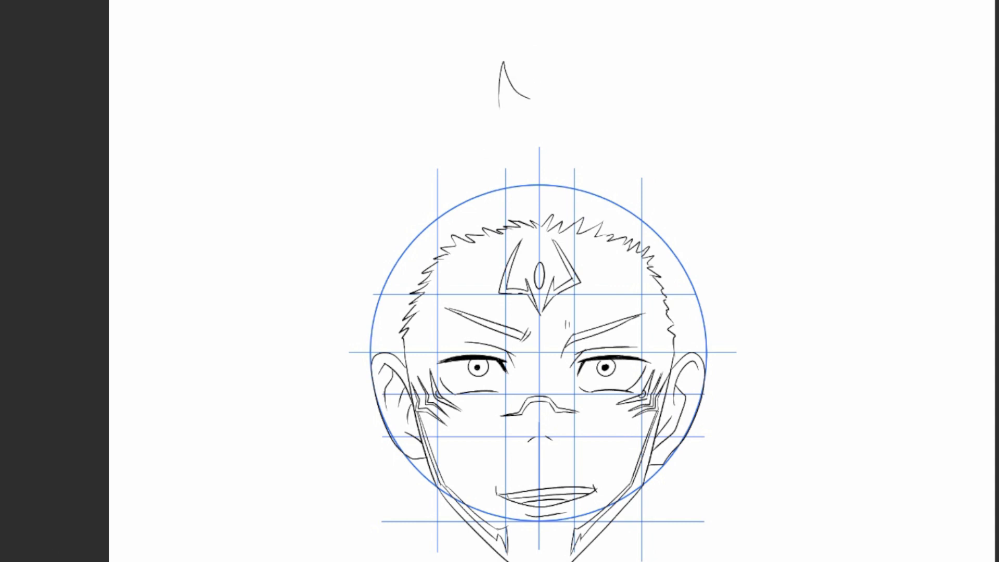
pyautogui.hotkey('ctrl', 'z')
# Draw the outer hair outline as pointed spikes from the crown down the right side to the ear.
pyautogui.moveTo(502, 109)
pyautogui.mouseDown()
pyautogui.moveTo(520, 66)
pyautogui.moveTo(536, 97)
pyautogui.moveTo(552, 78)
pyautogui.moveTo(547, 104)
pyautogui.moveTo(569, 67)
pyautogui.moveTo(570, 113)
pyautogui.moveTo(589, 97)
pyautogui.moveTo(582, 124)
pyautogui.moveTo(618, 126)
pyautogui.mouseUp()
pyautogui.moveTo(622, 125)
pyautogui.mouseDown()
pyautogui.moveTo(670, 134)
pyautogui.moveTo(649, 169)
pyautogui.moveTo(664, 188)
pyautogui.moveTo(681, 179)
pyautogui.moveTo(679, 206)
pyautogui.moveTo(707, 213)
pyautogui.moveTo(706, 252)
pyautogui.mouseUp()
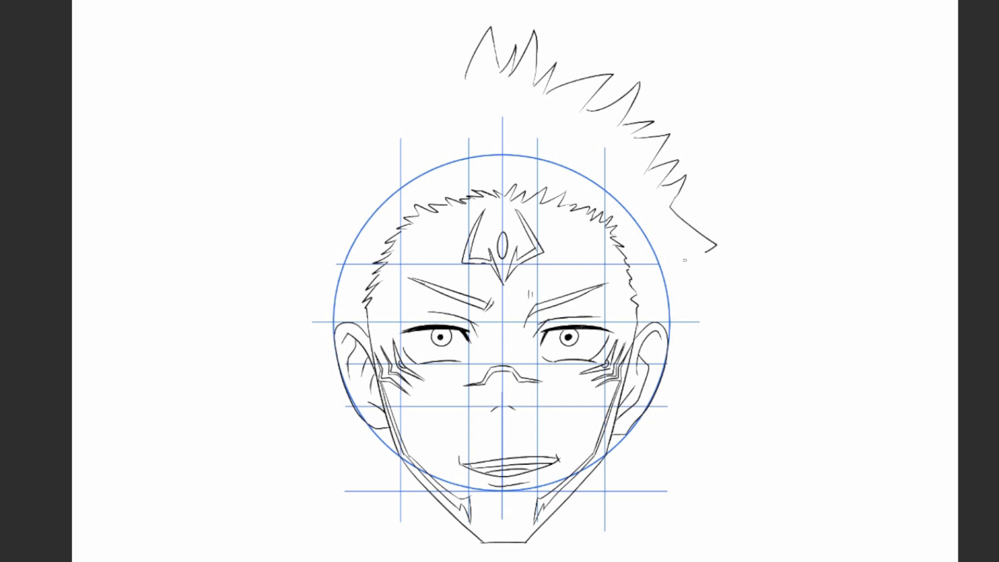
pyautogui.moveTo(676, 283); pyautogui.dragTo(660, 308)
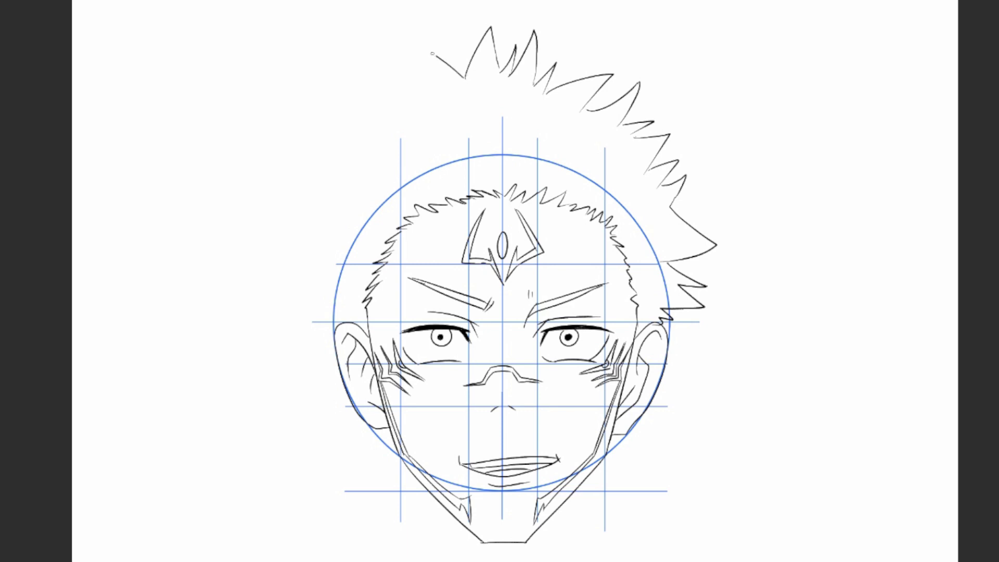
# Continue the spiky outer hair outline from the crown down the left side to the ear.
pyautogui.moveTo(448, 81)
pyautogui.mouseDown()
pyautogui.moveTo(391, 55)
pyautogui.moveTo(400, 103)
pyautogui.mouseUp()
pyautogui.moveTo(329, 96)
pyautogui.mouseDown()
pyautogui.moveTo(348, 146)
pyautogui.moveTo(345, 190)
pyautogui.moveTo(315, 271)
pyautogui.moveTo(329, 304)
pyautogui.mouseUp()
pyautogui.moveTo(333, 313); pyautogui.dragTo(347, 287)
pyautogui.hotkey('ctrl', 'z')
pyautogui.moveTo(326, 249)
pyautogui.mouseDown()
pyautogui.moveTo(342, 276)
pyautogui.moveTo(370, 273)
pyautogui.mouseUp()
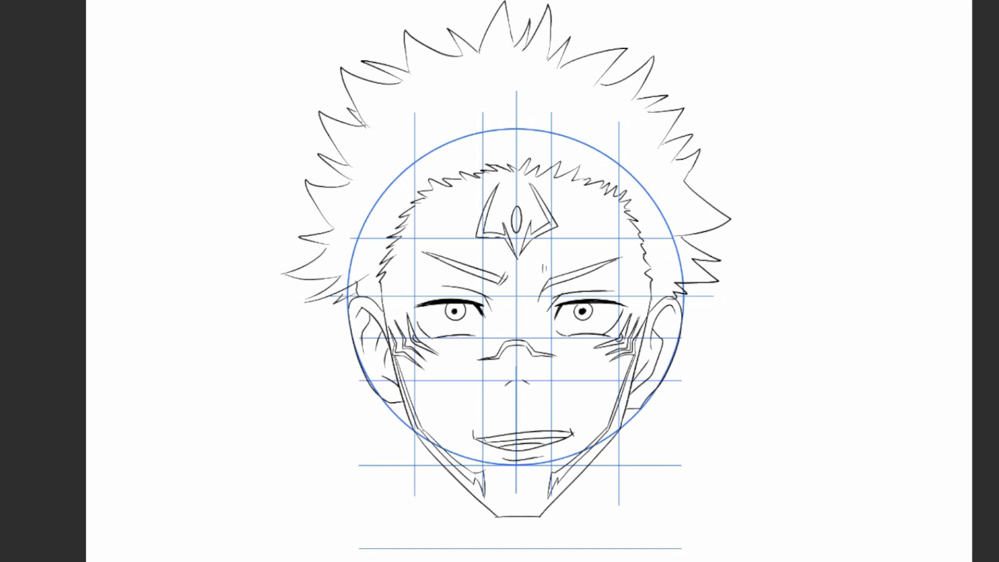
# Erase the lowest hair spikes above the left ear and redraw them shorter, reshaping the spikes just above them.
pyautogui.press('e')
pyautogui.moveTo(287, 275)
pyautogui.mouseDown()
pyautogui.moveTo(327, 254)
pyautogui.moveTo(335, 282)
pyautogui.moveTo(386, 239)
pyautogui.mouseUp()
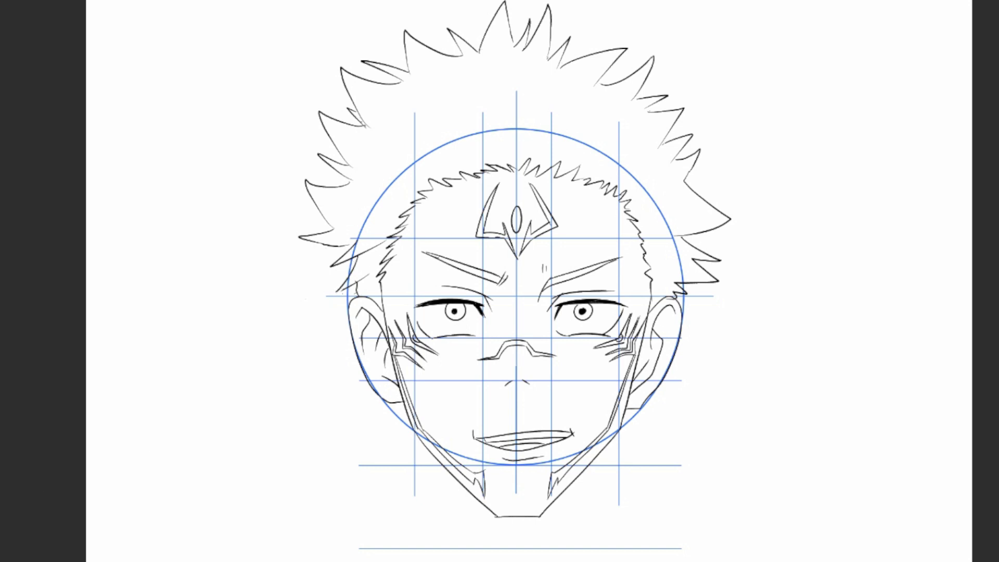
pyautogui.moveTo(331, 206)
pyautogui.mouseDown()
pyautogui.moveTo(312, 222)
pyautogui.moveTo(344, 234)
pyautogui.mouseUp()
pyautogui.moveTo(301, 237)
pyautogui.mouseDown()
pyautogui.moveTo(354, 234)
pyautogui.moveTo(304, 237)
pyautogui.moveTo(364, 242)
pyautogui.mouseUp()
pyautogui.hotkey('ctrl', 'z')
pyautogui.moveTo(352, 211); pyautogui.dragTo(306, 238)
pyautogui.moveTo(306, 238); pyautogui.dragTo(356, 247)
pyautogui.moveTo(350, 249); pyautogui.dragTo(332, 265)
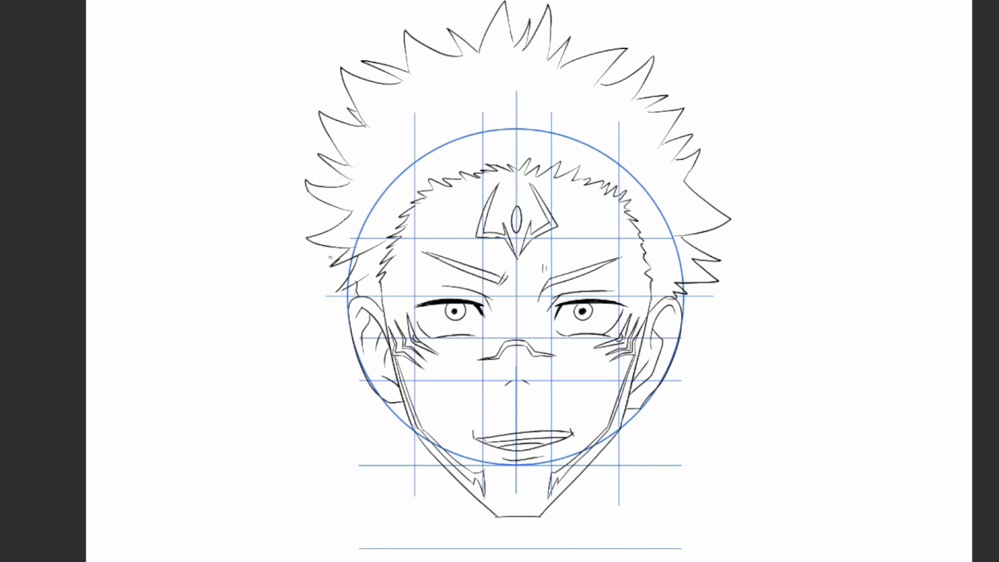
# Redraw the spikes on the right side of the hair with a longer spike above the wide side spike.
pyautogui.scroll(2, 670, 58)
pyautogui.moveTo(695, 186)
pyautogui.mouseDown()
pyautogui.moveTo(701, 161)
pyautogui.moveTo(712, 183)
pyautogui.moveTo(703, 225)
pyautogui.mouseUp()
pyautogui.moveTo(686, 155); pyautogui.dragTo(697, 222)
pyautogui.moveTo(698, 222)
pyautogui.mouseDown()
pyautogui.moveTo(761, 258)
pyautogui.moveTo(752, 256)
pyautogui.mouseUp()
pyautogui.hotkey('ctrl', 'z')
pyautogui.press('e')
pyautogui.moveTo(703, 227)
pyautogui.mouseDown()
pyautogui.moveTo(760, 254)
pyautogui.moveTo(753, 261)
pyautogui.moveTo(758, 254)
pyautogui.mouseUp()
pyautogui.hotkey('ctrl', 'z')
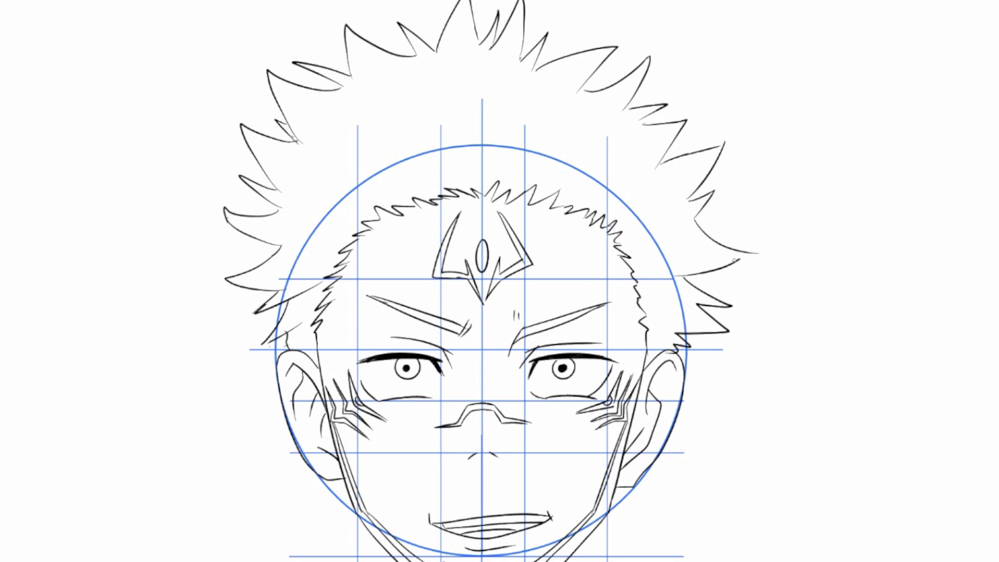
# Add inner strands and short pointed tufts throughout the hair between the hairline and the outer spikes.
pyautogui.moveTo(445, 112); pyautogui.dragTo(473, 149)
pyautogui.moveTo(395, 81); pyautogui.dragTo(461, 152)
pyautogui.moveTo(393, 145)
pyautogui.mouseDown()
pyautogui.moveTo(429, 166)
pyautogui.moveTo(313, 136)
pyautogui.mouseUp()
pyautogui.moveTo(338, 223); pyautogui.dragTo(287, 217)
pyautogui.moveTo(516, 141); pyautogui.dragTo(574, 99)
pyautogui.moveTo(550, 155)
pyautogui.mouseDown()
pyautogui.moveTo(592, 141)
pyautogui.moveTo(668, 145)
pyautogui.mouseUp()
pyautogui.moveTo(615, 228)
pyautogui.mouseDown()
pyautogui.moveTo(662, 192)
pyautogui.moveTo(679, 232)
pyautogui.mouseUp()
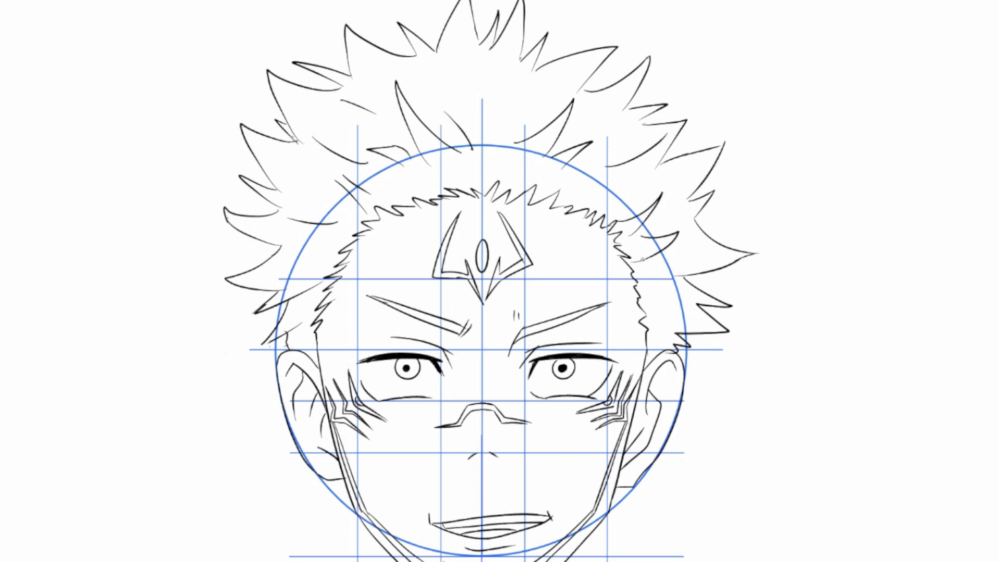
pyautogui.moveTo(404, 187)
pyautogui.mouseDown()
pyautogui.moveTo(429, 100)
pyautogui.moveTo(437, 114)
pyautogui.mouseUp()
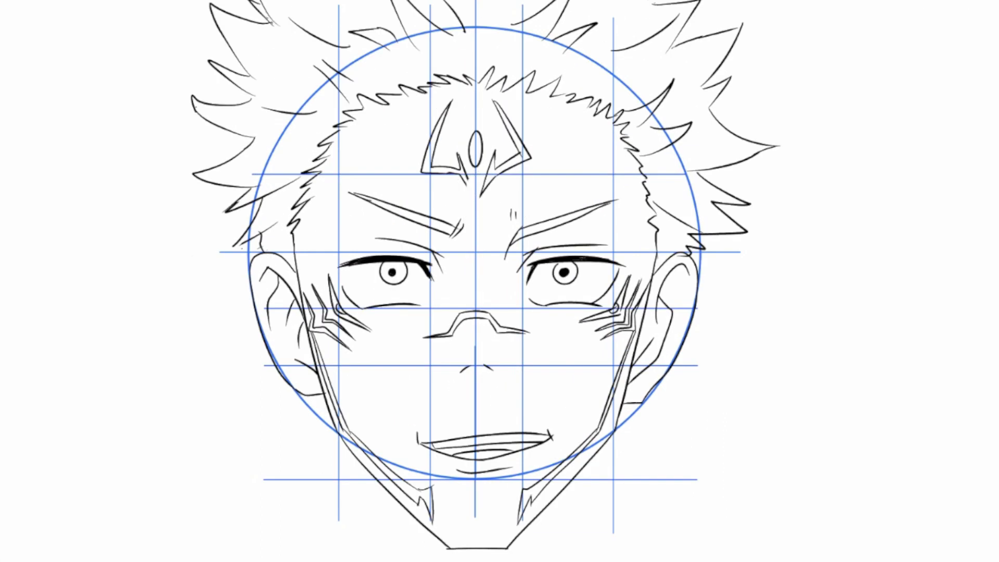
# Draw two small pointed marks on the chin and a neck line on each side down to the lowest guide.
pyautogui.moveTo(447, 490)
pyautogui.mouseDown()
pyautogui.moveTo(467, 528)
pyautogui.moveTo(507, 492)
pyautogui.mouseUp()
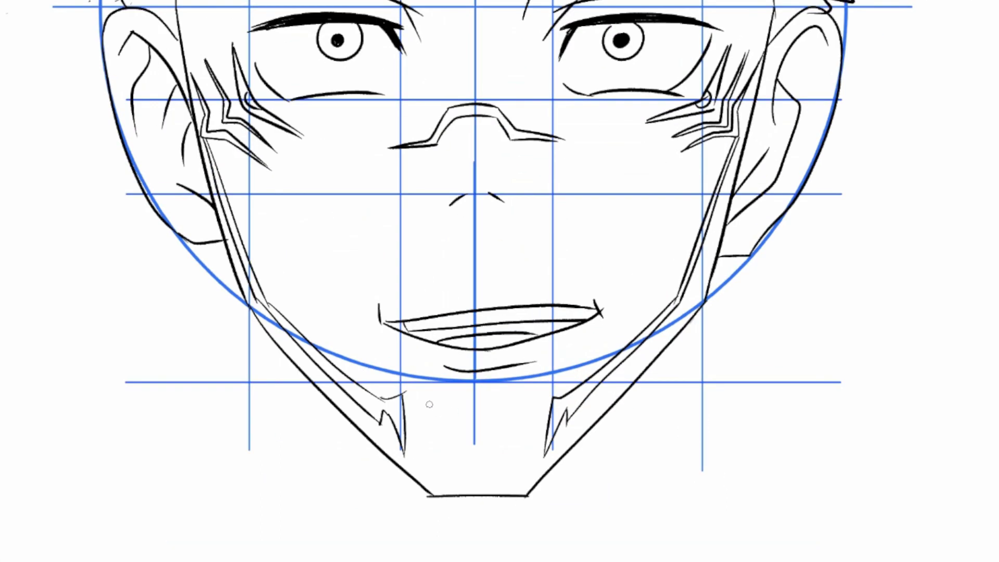
pyautogui.moveTo(527, 402); pyautogui.dragTo(499, 460)
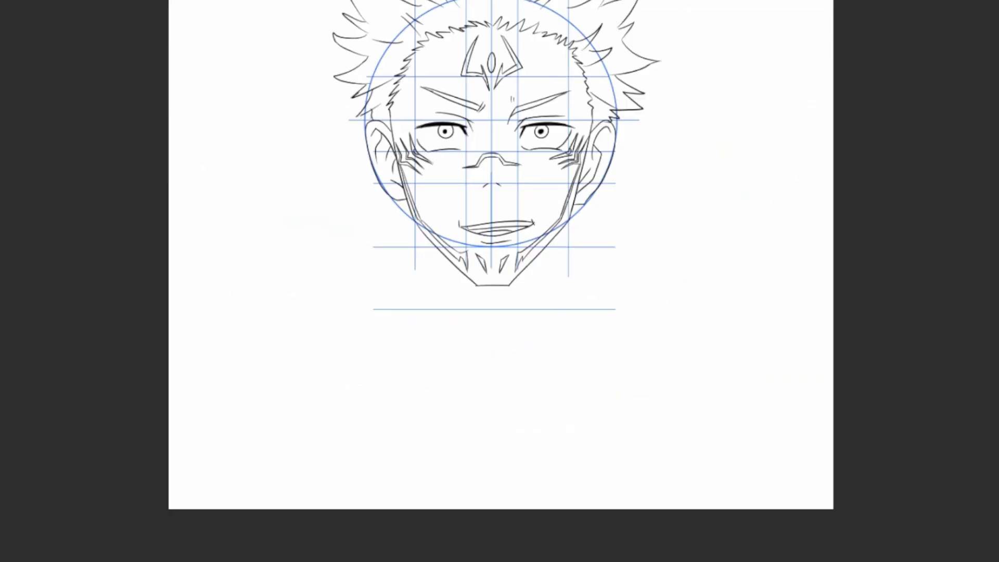
pyautogui.moveTo(427, 179); pyautogui.dragTo(437, 279)
pyautogui.moveTo(604, 177)
pyautogui.mouseDown()
pyautogui.moveTo(585, 279)
pyautogui.moveTo(596, 252)
pyautogui.moveTo(595, 279)
pyautogui.mouseUp()
pyautogui.hotkey('ctrl', 'z')
pyautogui.hotkey('ctrl', 'z')
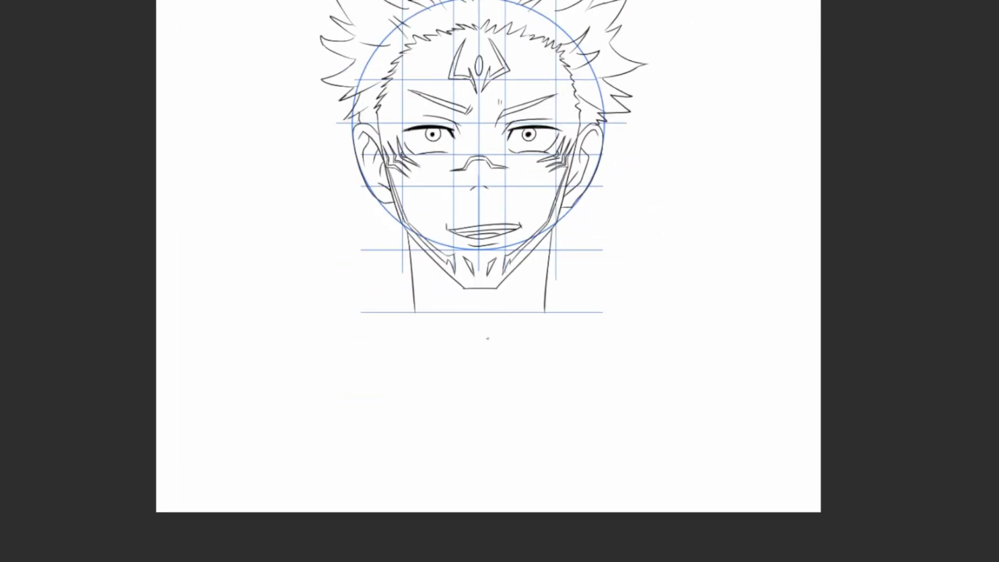
# Draw the V-shaped hood opening around the neck and the hood's upper outer fold on both sides.
pyautogui.moveTo(403, 273)
pyautogui.mouseDown()
pyautogui.moveTo(502, 303)
pyautogui.moveTo(591, 259)
pyautogui.mouseUp()
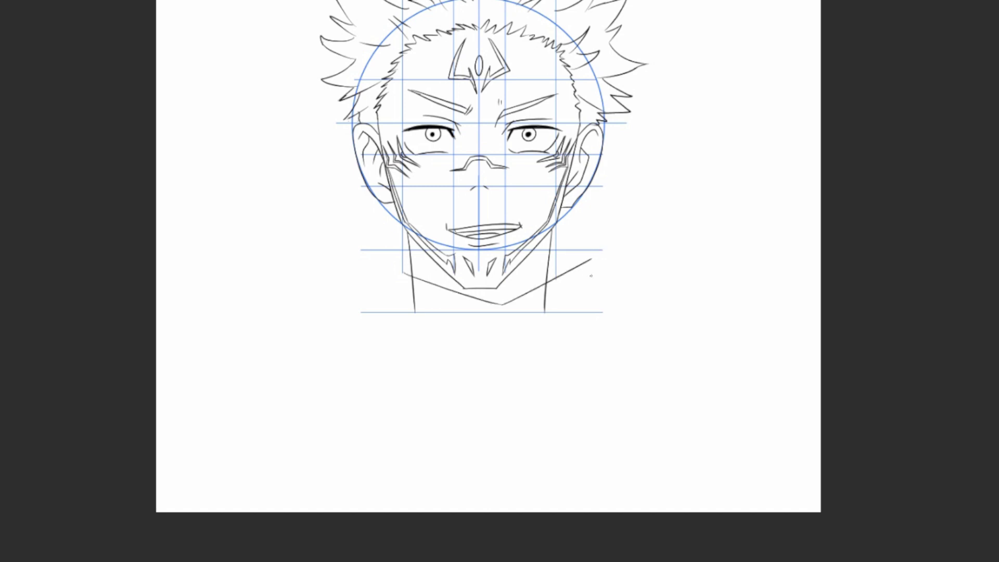
pyautogui.moveTo(562, 227); pyautogui.dragTo(592, 256)
pyautogui.moveTo(379, 224)
pyautogui.mouseDown()
pyautogui.moveTo(316, 269)
pyautogui.moveTo(355, 319)
pyautogui.mouseUp()
pyautogui.moveTo(576, 222); pyautogui.dragTo(619, 259)
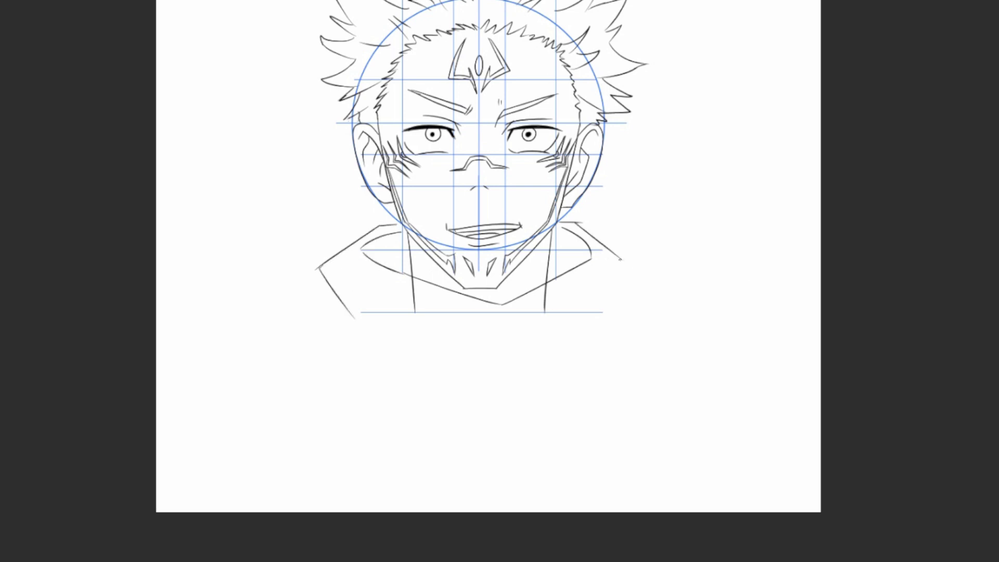
pyautogui.moveTo(397, 290); pyautogui.dragTo(380, 299)
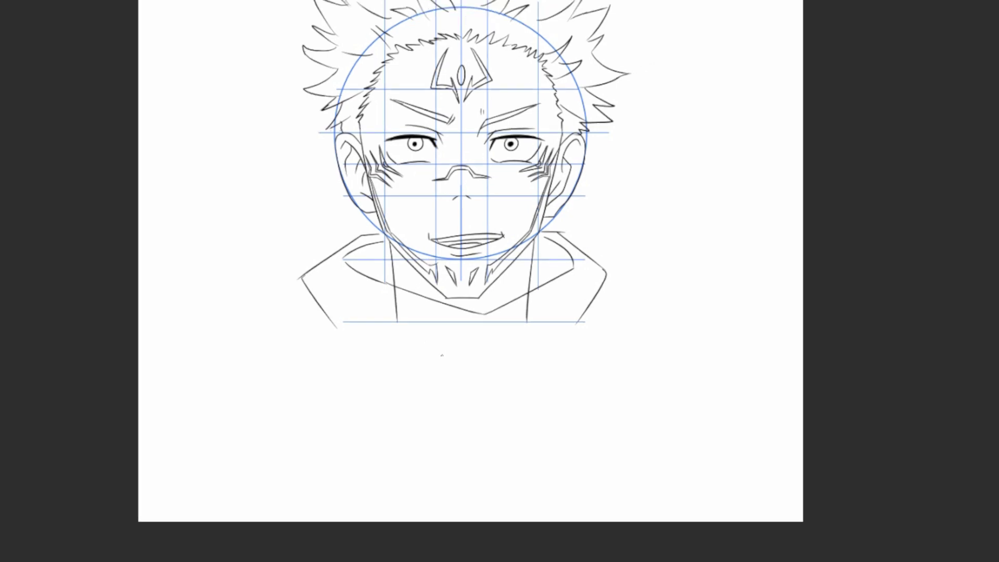
# Draw the hood's lower overlapping folds, wrapping across the chest to a curved bottom edge.
pyautogui.moveTo(331, 321); pyautogui.dragTo(377, 376)
pyautogui.moveTo(602, 286)
pyautogui.mouseDown()
pyautogui.moveTo(602, 356)
pyautogui.moveTo(504, 438)
pyautogui.mouseUp()
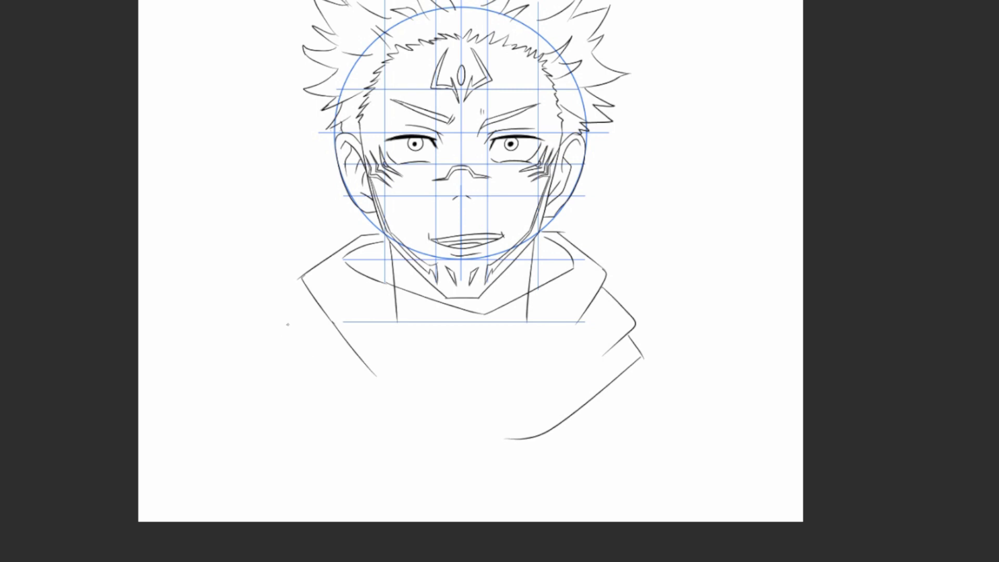
pyautogui.moveTo(308, 294)
pyautogui.mouseDown()
pyautogui.moveTo(282, 392)
pyautogui.moveTo(446, 444)
pyautogui.moveTo(549, 395)
pyautogui.mouseUp()
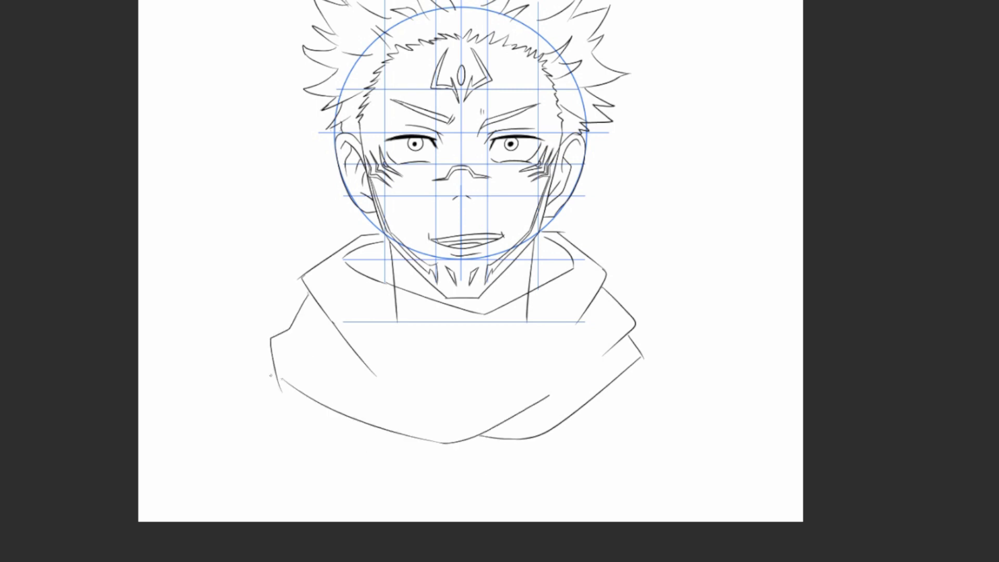
# Draw both shoulders and upper arms from the hood's edges down to the bottom of the canvas.
pyautogui.moveTo(279, 381); pyautogui.dragTo(180, 520)
pyautogui.moveTo(641, 359); pyautogui.dragTo(746, 458)
pyautogui.hotkey('ctrl', 'z')
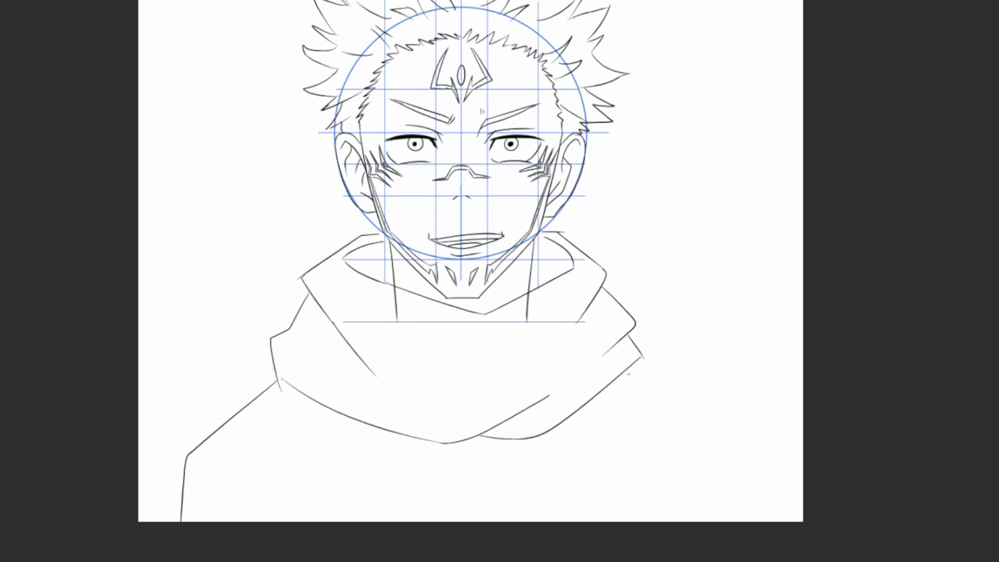
pyautogui.moveTo(660, 374)
pyautogui.mouseDown()
pyautogui.moveTo(758, 476)
pyautogui.moveTo(761, 520)
pyautogui.mouseUp()
# Draw the robe's crossing lapels below the hood and the fold lines of the sleeves.
pyautogui.moveTo(382, 428); pyautogui.dragTo(421, 521)
pyautogui.moveTo(555, 428); pyautogui.dragTo(514, 521)
pyautogui.moveTo(486, 437); pyautogui.dragTo(442, 521)
pyautogui.moveTo(456, 442); pyautogui.dragTo(474, 476)
pyautogui.moveTo(298, 389); pyautogui.dragTo(336, 520)
pyautogui.moveTo(687, 453); pyautogui.dragTo(632, 521)
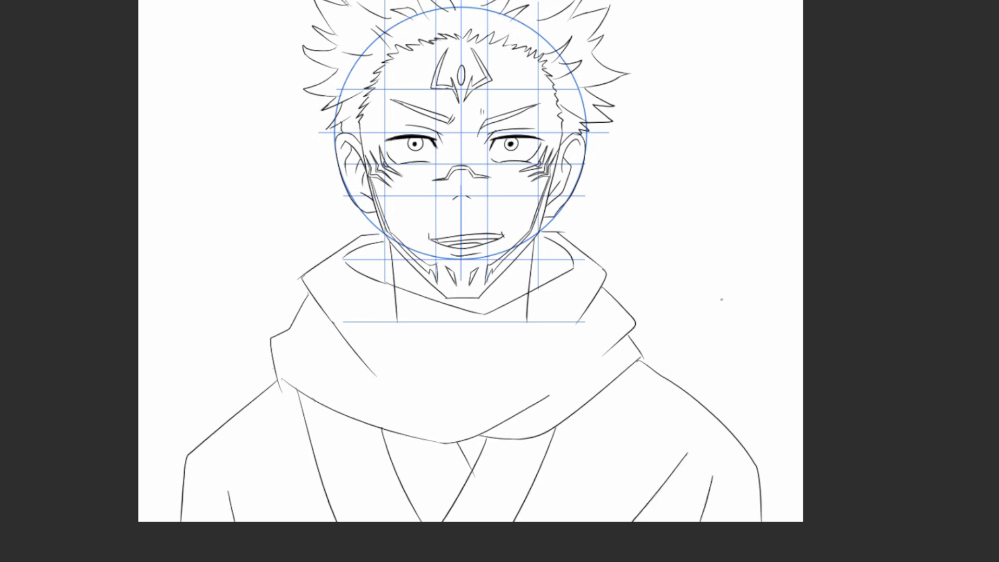
# Add curved fold lines inside the hood fabric across the chest.
pyautogui.moveTo(293, 326)
pyautogui.mouseDown()
pyautogui.moveTo(408, 405)
pyautogui.moveTo(519, 398)
pyautogui.moveTo(602, 355)
pyautogui.mouseUp()
pyautogui.moveTo(416, 336)
pyautogui.mouseDown()
pyautogui.moveTo(463, 374)
pyautogui.moveTo(530, 374)
pyautogui.mouseUp()
pyautogui.moveTo(569, 323); pyautogui.dragTo(577, 318)
pyautogui.moveTo(417, 339); pyautogui.dragTo(576, 320)
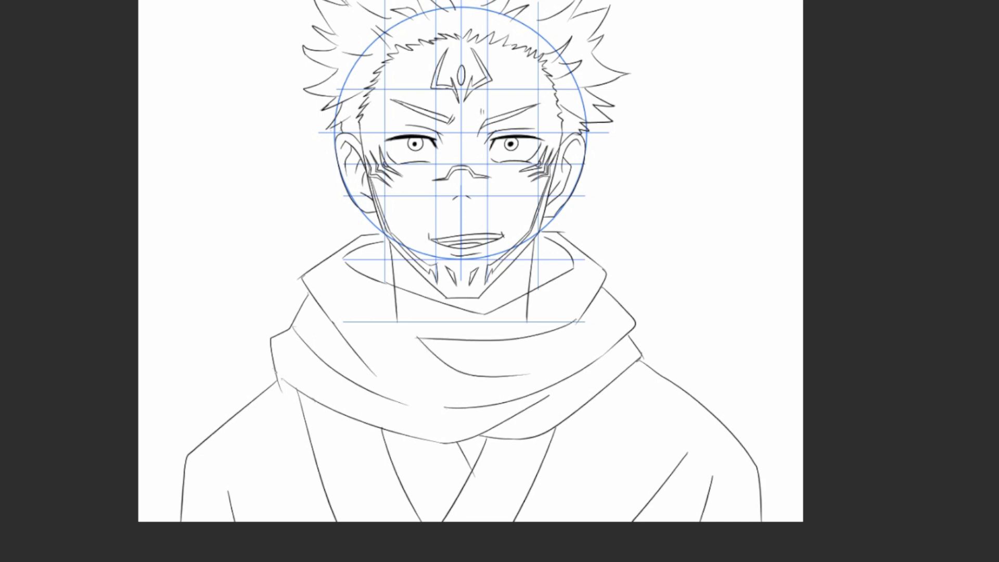
# Hide the blue construction guides and clean up the neck, erasing lines that overlap the hood and adding inner neck lines.
pyautogui.scroll(-1, 434, 306)
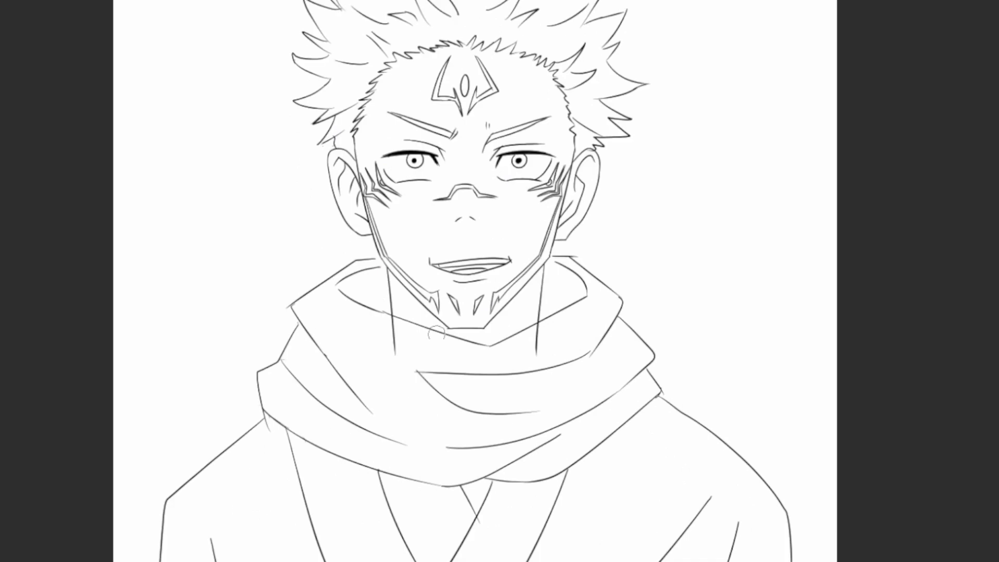
pyautogui.moveTo(392, 355); pyautogui.dragTo(392, 314)
pyautogui.moveTo(539, 355); pyautogui.dragTo(539, 323)
pyautogui.moveTo(533, 283); pyautogui.dragTo(524, 331)
# Fill the nose-bridge marking and the two small chin markings with solid black.
pyautogui.scroll(4, 579, 156)
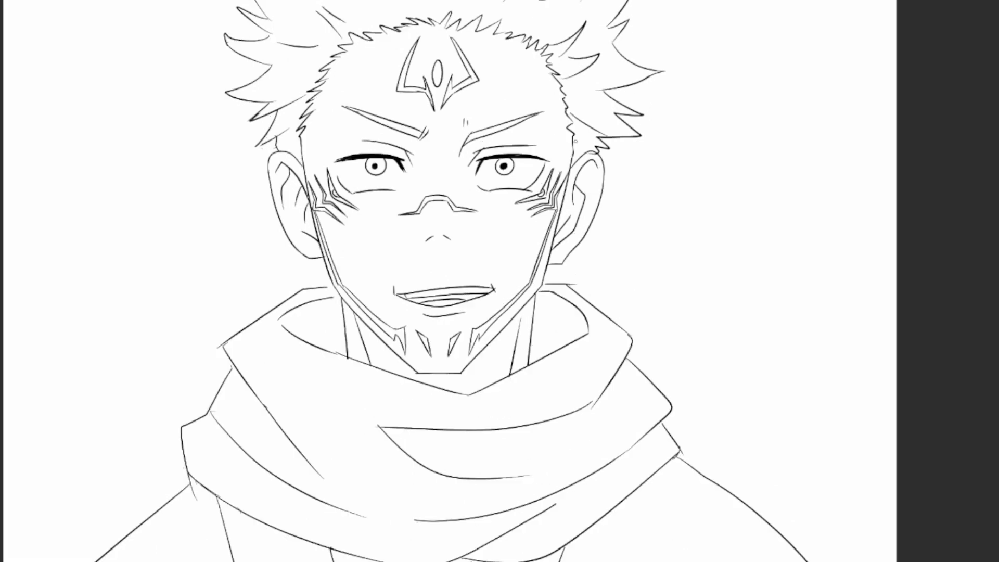
pyautogui.scroll(1, 520, 318)
pyautogui.moveTo(474, 240)
pyautogui.mouseDown()
pyautogui.moveTo(500, 210)
pyautogui.moveTo(542, 234)
pyautogui.moveTo(580, 237)
pyautogui.moveTo(554, 235)
pyautogui.mouseUp()
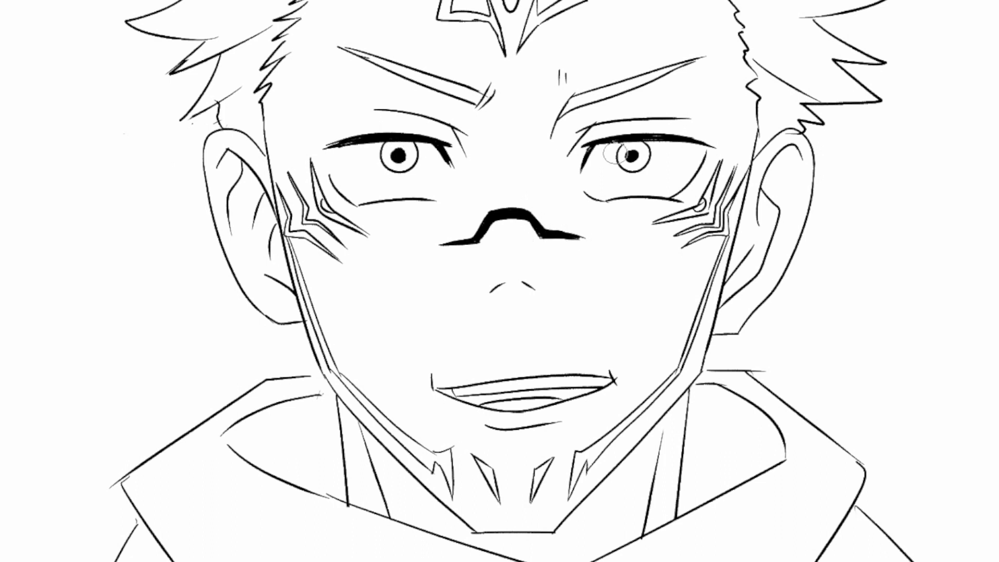
pyautogui.moveTo(476, 460)
pyautogui.mouseDown()
pyautogui.moveTo(494, 487)
pyautogui.moveTo(490, 470)
pyautogui.moveTo(540, 473)
pyautogui.moveTo(532, 498)
pyautogui.mouseUp()
# Fill the jaw stripe, cheek marking and under-eye spot on the right side of the face with black.
pyautogui.moveTo(578, 453)
pyautogui.mouseDown()
pyautogui.moveTo(569, 489)
pyautogui.moveTo(679, 371)
pyautogui.mouseUp()
pyautogui.hotkey('ctrl', 'z')
pyautogui.moveTo(726, 238)
pyautogui.mouseDown()
pyautogui.moveTo(679, 370)
pyautogui.moveTo(699, 238)
pyautogui.moveTo(735, 204)
pyautogui.moveTo(712, 242)
pyautogui.mouseUp()
pyautogui.moveTo(676, 243); pyautogui.dragTo(728, 209)
pyautogui.moveTo(710, 234); pyautogui.dragTo(733, 170)
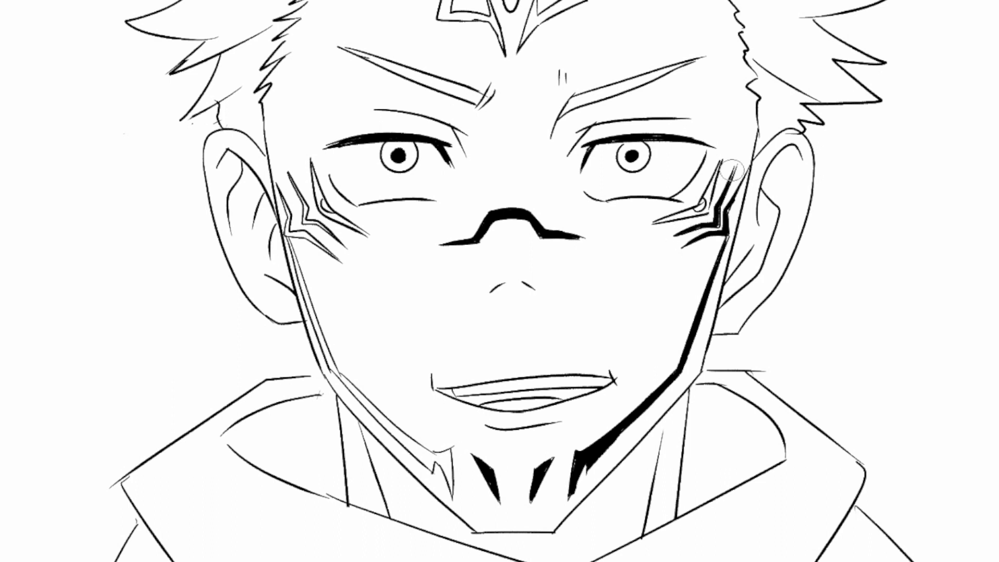
pyautogui.click(700, 206)
# Fill the cheek marking, under-eye spot and jaw stripe on the left side of the face with black.
pyautogui.moveTo(280, 190)
pyautogui.mouseDown()
pyautogui.moveTo(292, 235)
pyautogui.moveTo(329, 252)
pyautogui.moveTo(305, 221)
pyautogui.moveTo(329, 232)
pyautogui.moveTo(328, 210)
pyautogui.mouseUp()
pyautogui.moveTo(286, 239); pyautogui.dragTo(323, 349)
pyautogui.hotkey('ctrl', 'z')
pyautogui.moveTo(302, 302); pyautogui.dragTo(333, 367)
pyautogui.moveTo(340, 370)
pyautogui.mouseDown()
pyautogui.moveTo(286, 263)
pyautogui.moveTo(365, 354)
pyautogui.mouseUp()
pyautogui.moveTo(307, 294); pyautogui.dragTo(385, 368)
pyautogui.moveTo(344, 320)
pyautogui.mouseDown()
pyautogui.moveTo(391, 362)
pyautogui.moveTo(397, 383)
pyautogui.moveTo(391, 349)
pyautogui.moveTo(390, 359)
pyautogui.mouseUp()
# Fill the forehead marking with black, including its central oval and both angular side shapes.
pyautogui.moveTo(448, 157); pyautogui.dragTo(441, 317)
pyautogui.moveTo(440, 209); pyautogui.dragTo(447, 284)
pyautogui.moveTo(459, 99); pyautogui.dragTo(458, 137)
pyautogui.moveTo(466, 182)
pyautogui.mouseDown()
pyautogui.moveTo(492, 128)
pyautogui.moveTo(499, 138)
pyautogui.moveTo(526, 126)
pyautogui.mouseUp()
pyautogui.moveTo(486, 57); pyautogui.dragTo(525, 125)
pyautogui.moveTo(485, 52); pyautogui.dragTo(489, 61)
pyautogui.moveTo(418, 62); pyautogui.dragTo(399, 128)
pyautogui.moveTo(405, 96)
pyautogui.mouseDown()
pyautogui.moveTo(391, 136)
pyautogui.moveTo(440, 148)
pyautogui.moveTo(450, 174)
pyautogui.mouseUp()
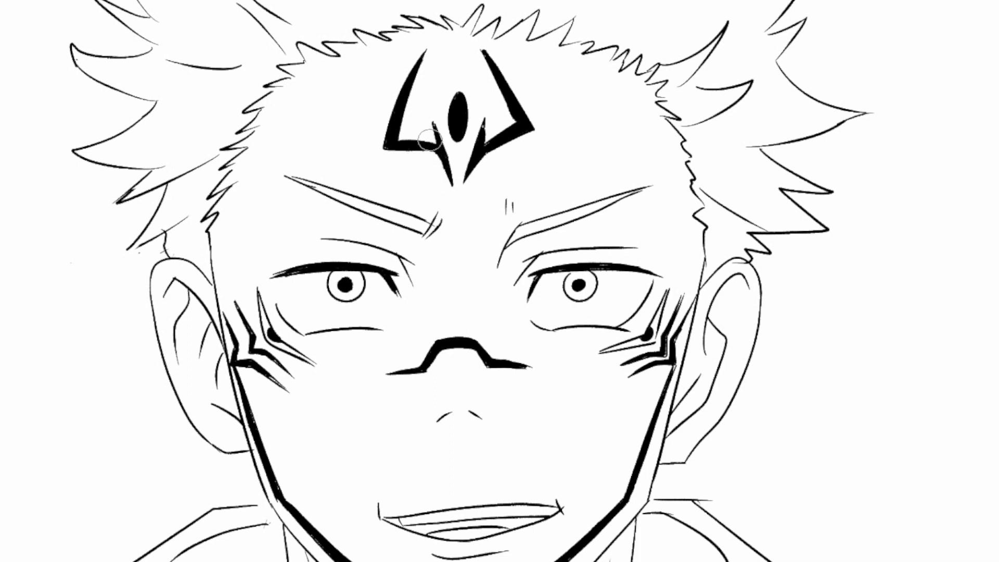
# Thicken the outer outline of the hair spikes up the left side, starting at the ear.
pyautogui.scroll(-5, 566, 271)
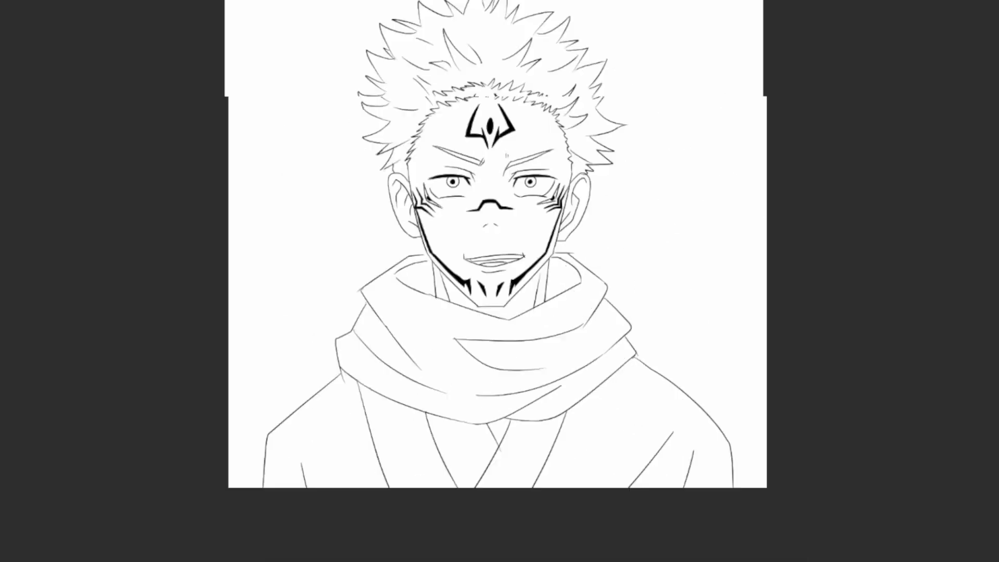
pyautogui.scroll(5, 492, 179)
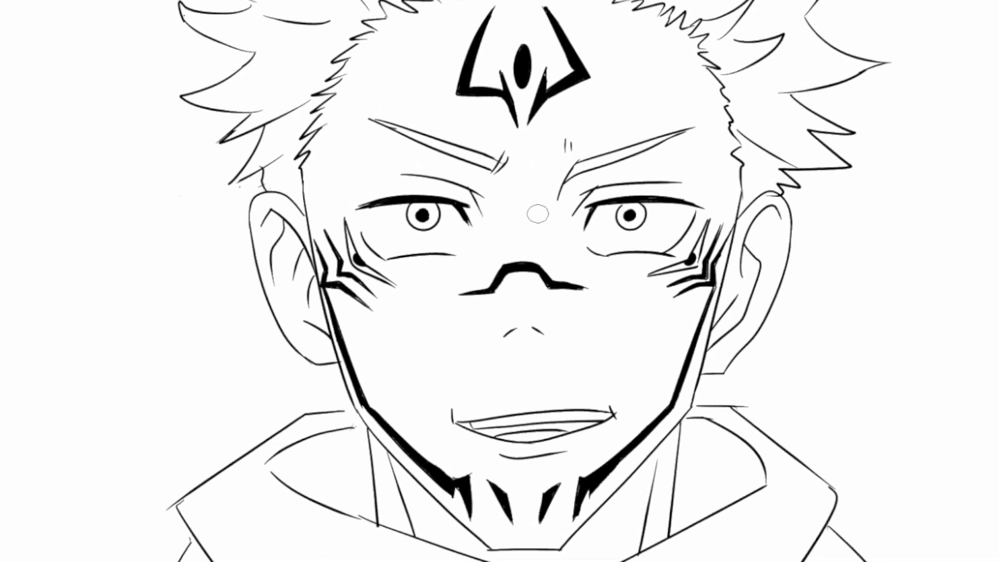
pyautogui.scroll(-3, 406, 85)
pyautogui.scroll(3, 408, 88)
pyautogui.moveTo(516, 161); pyautogui.dragTo(517, 122)
pyautogui.moveTo(322, 246); pyautogui.dragTo(279, 270)
pyautogui.moveTo(308, 220); pyautogui.dragTo(280, 270)
pyautogui.moveTo(309, 219)
pyautogui.mouseDown()
pyautogui.moveTo(270, 232)
pyautogui.moveTo(297, 206)
pyautogui.mouseUp()
pyautogui.moveTo(308, 261); pyautogui.dragTo(309, 277)
pyautogui.moveTo(296, 206); pyautogui.dragTo(235, 191)
pyautogui.moveTo(301, 152); pyautogui.dragTo(235, 190)
pyautogui.moveTo(270, 172); pyautogui.dragTo(243, 212)
pyautogui.moveTo(207, 149); pyautogui.dragTo(273, 190)
pyautogui.moveTo(270, 148); pyautogui.dragTo(206, 146)
pyautogui.moveTo(269, 121)
pyautogui.mouseDown()
pyautogui.moveTo(285, 223)
pyautogui.moveTo(240, 208)
pyautogui.mouseUp()
pyautogui.moveTo(284, 225); pyautogui.dragTo(239, 142)
pyautogui.moveTo(307, 165); pyautogui.dragTo(236, 139)
pyautogui.moveTo(307, 165); pyautogui.dragTo(285, 141)
pyautogui.moveTo(300, 149); pyautogui.dragTo(285, 140)
pyautogui.moveTo(299, 147); pyautogui.dragTo(273, 79)
# Thicken the outer outline of the hair spikes across the crown.
pyautogui.moveTo(362, 100)
pyautogui.mouseDown()
pyautogui.moveTo(273, 80)
pyautogui.moveTo(303, 72)
pyautogui.mouseUp()
pyautogui.moveTo(374, 87)
pyautogui.mouseDown()
pyautogui.moveTo(304, 72)
pyautogui.moveTo(368, 27)
pyautogui.mouseUp()
pyautogui.hotkey('ctrl', 'z')
pyautogui.moveTo(457, 61)
pyautogui.mouseDown()
pyautogui.moveTo(374, 126)
pyautogui.moveTo(285, 92)
pyautogui.mouseUp()
pyautogui.moveTo(369, 126); pyautogui.dragTo(347, 87)
pyautogui.moveTo(392, 123)
pyautogui.mouseDown()
pyautogui.moveTo(348, 87)
pyautogui.moveTo(433, 47)
pyautogui.mouseUp()
pyautogui.moveTo(446, 111)
pyautogui.mouseDown()
pyautogui.moveTo(434, 48)
pyautogui.moveTo(469, 75)
pyautogui.mouseUp()
pyautogui.moveTo(460, 119); pyautogui.dragTo(469, 75)
pyautogui.moveTo(461, 120); pyautogui.dragTo(497, 53)
pyautogui.moveTo(497, 134)
pyautogui.mouseDown()
pyautogui.moveTo(497, 53)
pyautogui.moveTo(529, 100)
pyautogui.mouseUp()
pyautogui.moveTo(511, 146); pyautogui.dragTo(529, 101)
pyautogui.moveTo(587, 267); pyautogui.dragTo(606, 129)
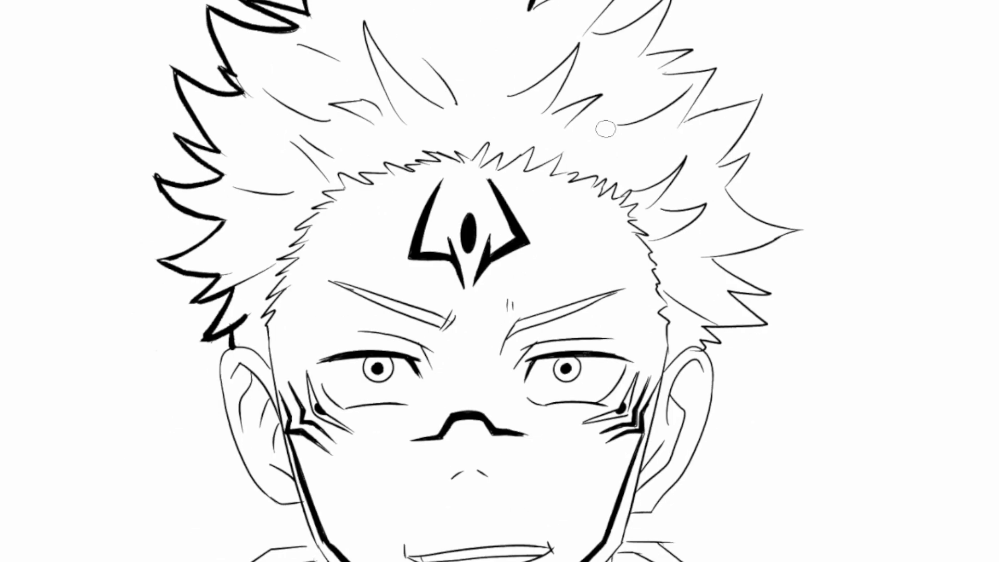
# Thicken the outer outline of the hair spikes from the crown down the right side to the ear.
pyautogui.scroll(-3, 542, 44)
pyautogui.scroll(2, 498, 149)
pyautogui.moveTo(498, 148); pyautogui.dragTo(446, 372)
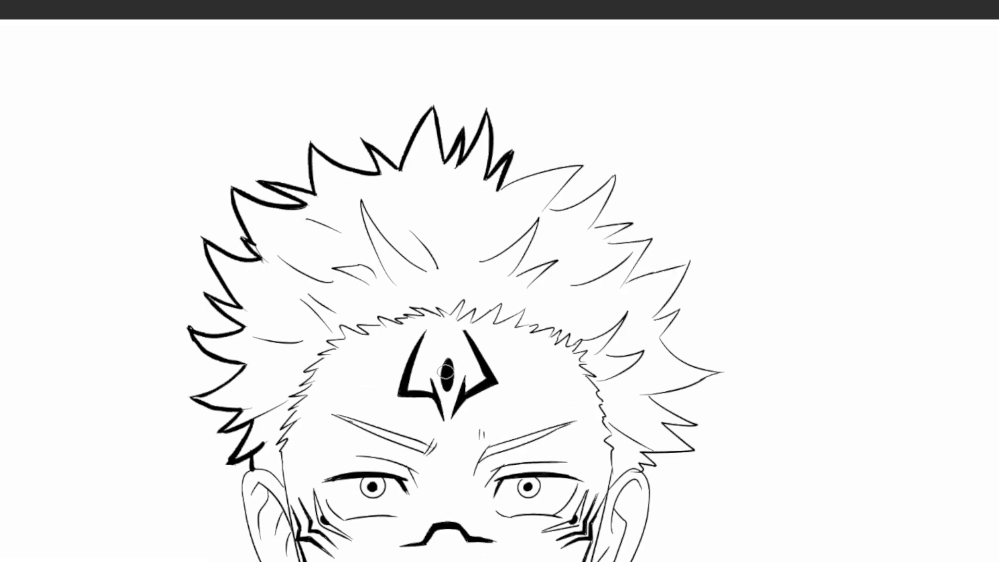
pyautogui.moveTo(501, 189)
pyautogui.mouseDown()
pyautogui.moveTo(630, 223)
pyautogui.moveTo(689, 263)
pyautogui.moveTo(682, 206)
pyautogui.mouseUp()
pyautogui.scroll(-2, 677, 260)
pyautogui.moveTo(682, 242)
pyautogui.mouseDown()
pyautogui.moveTo(712, 317)
pyautogui.moveTo(681, 312)
pyautogui.moveTo(647, 364)
pyautogui.moveTo(702, 379)
pyautogui.mouseUp()
# Thicken the outer contour of the left ear down to the lobe.
pyautogui.scroll(-1, 697, 302)
pyautogui.scroll(-2, 702, 379)
pyautogui.moveTo(289, 254); pyautogui.dragTo(338, 386)
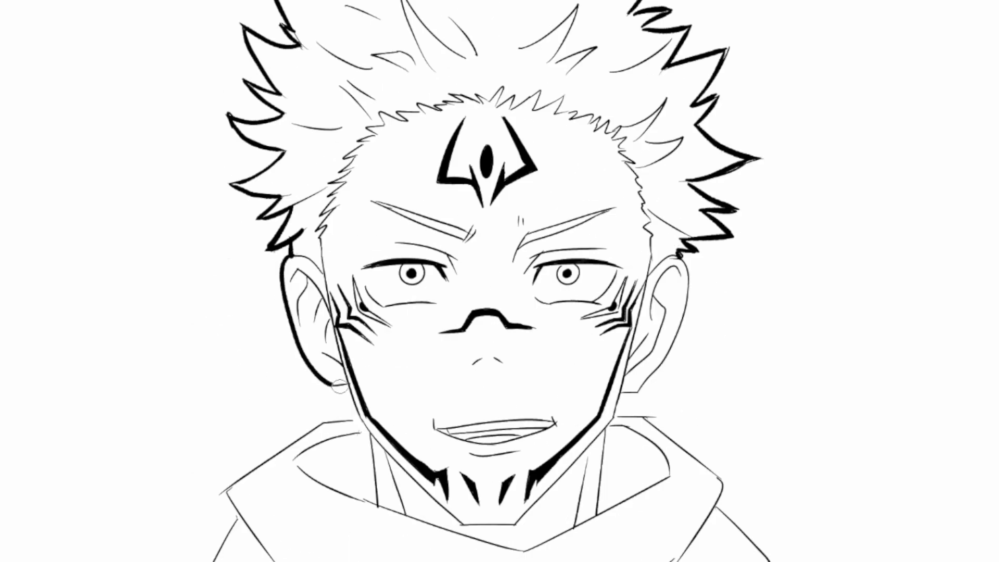
# Thicken the contour of the right ear, the jawline down to the chin and the outer lines of the neck.
pyautogui.scroll(-2, 338, 385)
pyautogui.moveTo(671, 164)
pyautogui.mouseDown()
pyautogui.moveTo(650, 268)
pyautogui.moveTo(603, 303)
pyautogui.moveTo(500, 428)
pyautogui.mouseUp()
pyautogui.moveTo(348, 320)
pyautogui.mouseDown()
pyautogui.moveTo(456, 428)
pyautogui.moveTo(502, 428)
pyautogui.mouseUp()
pyautogui.moveTo(360, 337); pyautogui.dragTo(367, 408)
pyautogui.moveTo(594, 334); pyautogui.dragTo(587, 415)
# Thicken the outer edge of the hood on its left side and the left shoulder line below it.
pyautogui.moveTo(586, 416); pyautogui.dragTo(680, 307)
pyautogui.moveTo(439, 215)
pyautogui.mouseDown()
pyautogui.moveTo(310, 286)
pyautogui.moveTo(349, 201)
pyautogui.mouseUp()
pyautogui.moveTo(348, 201); pyautogui.dragTo(437, 327)
pyautogui.hotkey('ctrl', 'z')
pyautogui.moveTo(360, 227)
pyautogui.mouseDown()
pyautogui.moveTo(329, 283)
pyautogui.moveTo(306, 368)
pyautogui.mouseUp()
pyautogui.moveTo(306, 369)
pyautogui.mouseDown()
pyautogui.moveTo(359, 219)
pyautogui.moveTo(203, 410)
pyautogui.moveTo(202, 450)
pyautogui.mouseUp()
# Thicken the hood's outer edge on its right side and the right shoulder line down to the arm.
pyautogui.moveTo(728, 156); pyautogui.dragTo(357, 292)
pyautogui.moveTo(418, 112)
pyautogui.mouseDown()
pyautogui.moveTo(524, 180)
pyautogui.moveTo(479, 264)
pyautogui.mouseUp()
pyautogui.moveTo(522, 204); pyautogui.dragTo(519, 318)
pyautogui.moveTo(561, 282); pyautogui.dragTo(554, 345)
pyautogui.moveTo(594, 314); pyautogui.dragTo(532, 212)
pyautogui.moveTo(645, 315)
pyautogui.mouseDown()
pyautogui.moveTo(711, 429)
pyautogui.moveTo(716, 481)
pyautogui.mouseUp()
# Thicken the outer folds of the hood and its lower edge across the chest.
pyautogui.moveTo(512, 230)
pyautogui.mouseDown()
pyautogui.moveTo(758, 318)
pyautogui.moveTo(706, 357)
pyautogui.mouseUp()
pyautogui.moveTo(749, 321); pyautogui.dragTo(690, 370)
pyautogui.moveTo(727, 285); pyautogui.dragTo(666, 324)
pyautogui.moveTo(642, 255); pyautogui.dragTo(666, 242)
pyautogui.moveTo(172, 326)
pyautogui.mouseDown()
pyautogui.moveTo(248, 384)
pyautogui.moveTo(448, 442)
pyautogui.moveTo(620, 420)
pyautogui.mouseUp()
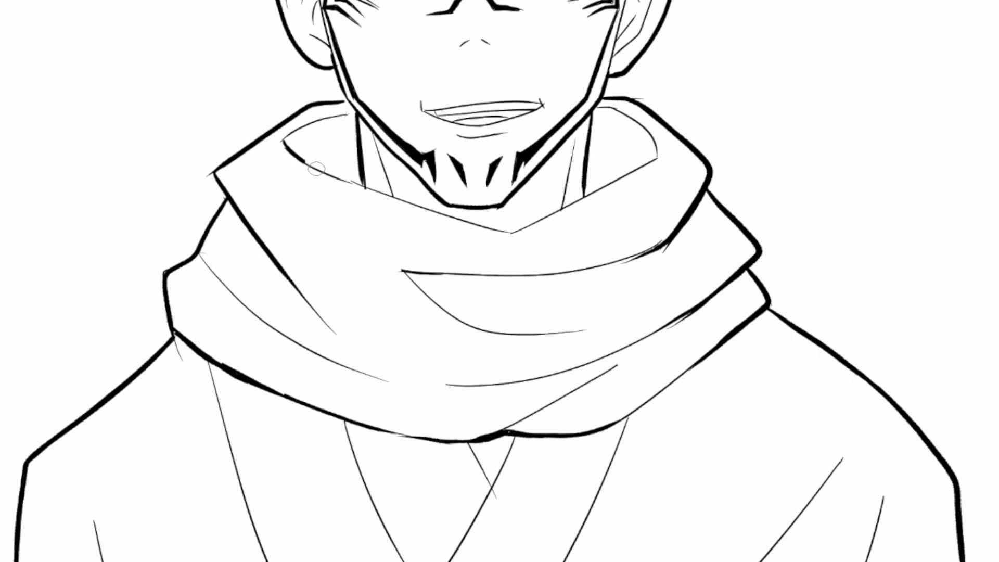